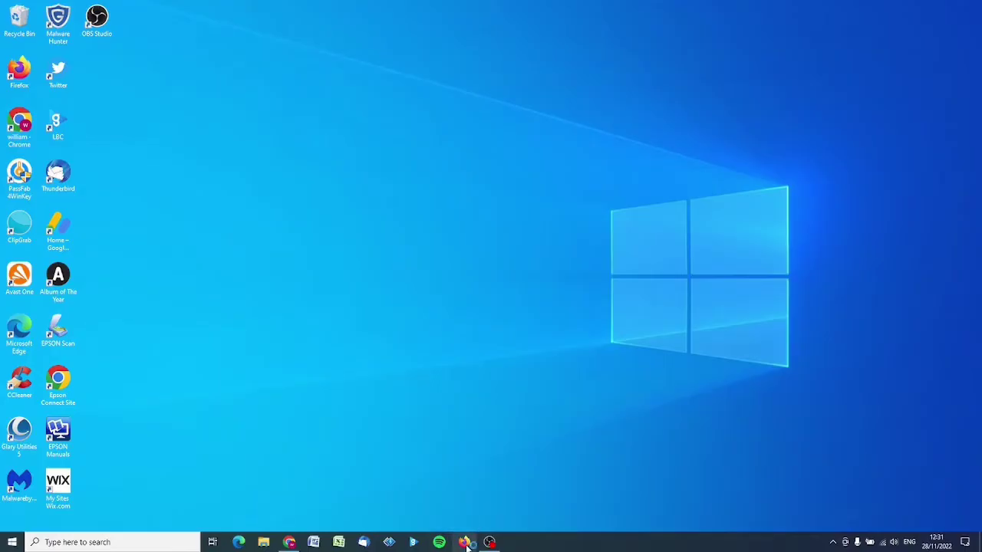
Step: Open Firefox's Troubleshooting Information page and open the profile folder in File Explorer
left_click(466, 543)
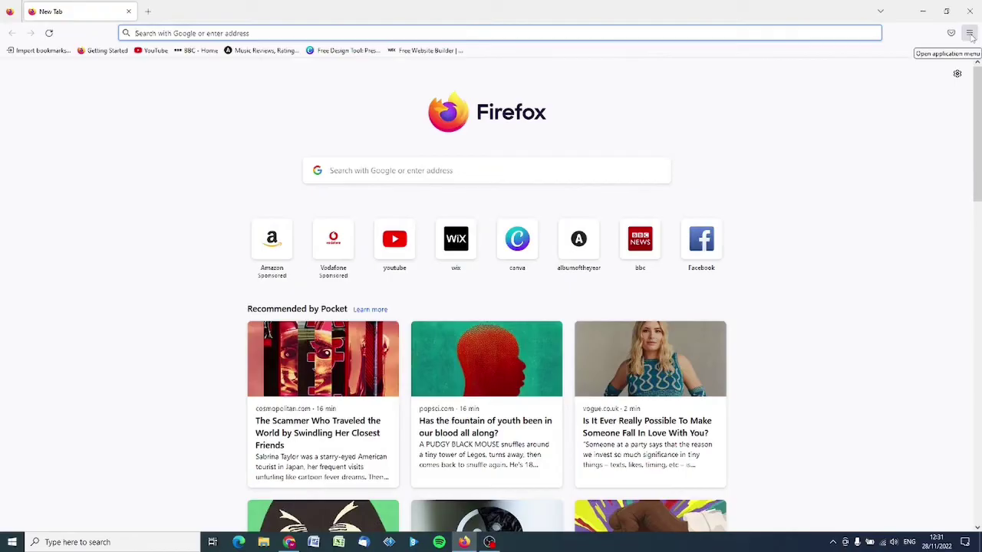
left_click(970, 33)
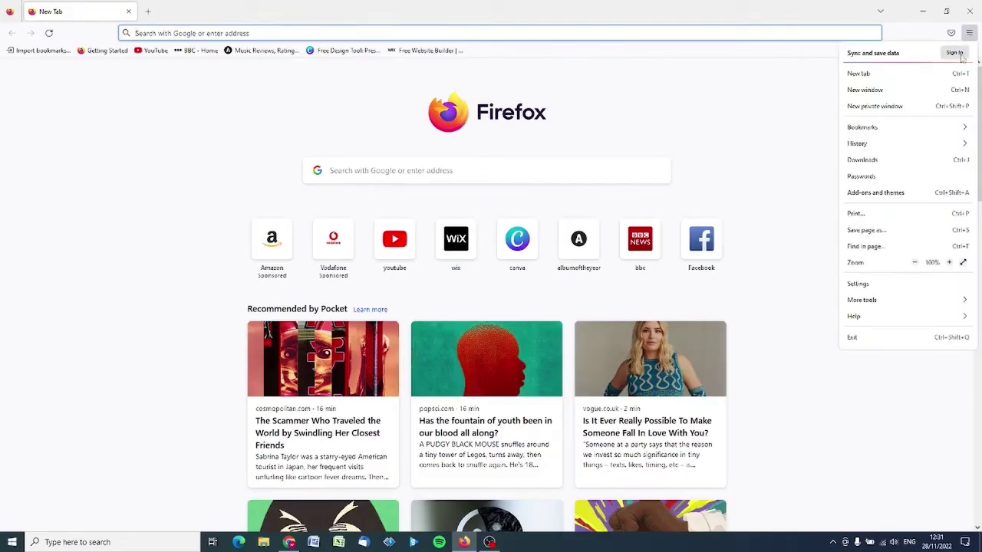
left_click(870, 320)
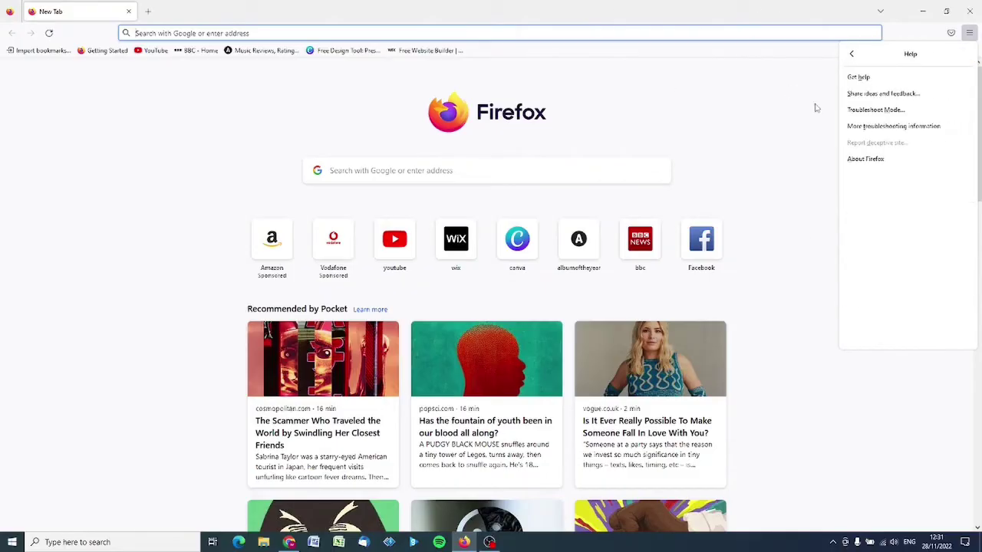
left_click(886, 132)
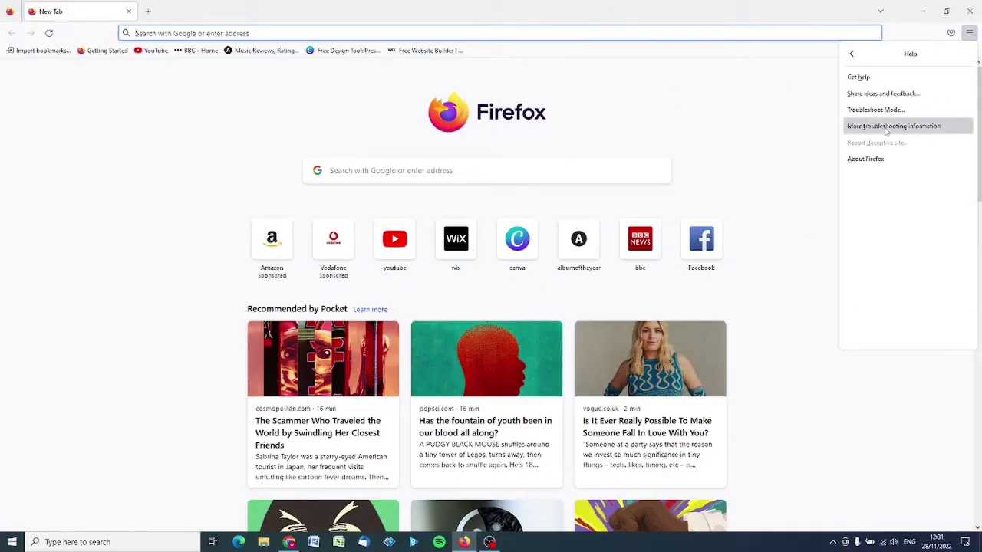
scroll(188, 335, "down", 2)
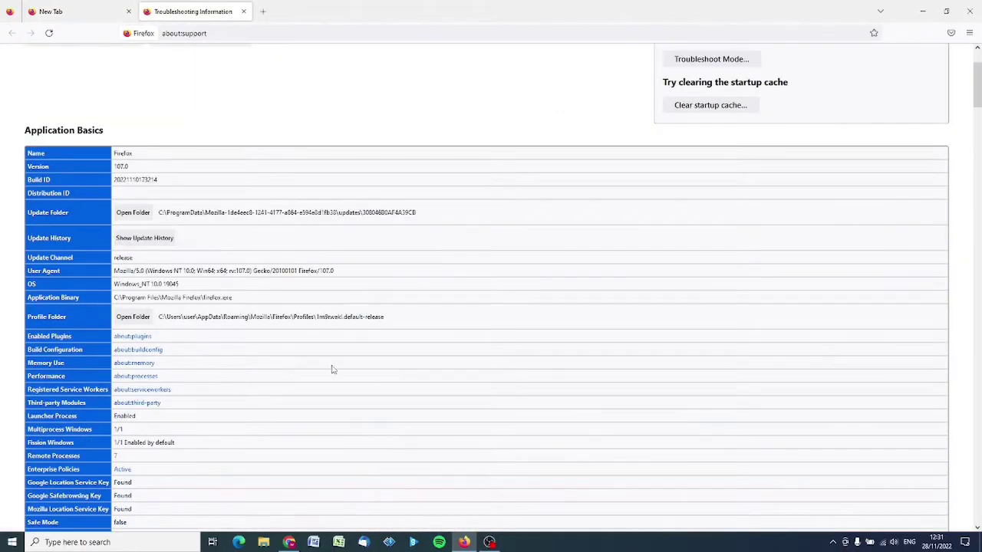
left_click(139, 323)
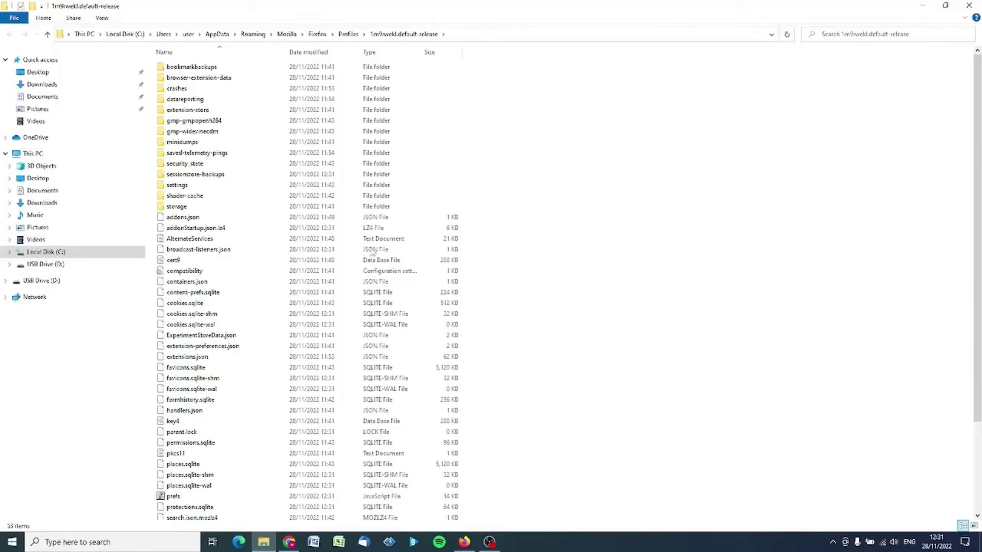
Step: Close Firefox and move up to the Profiles folder in File Explorer
left_click(464, 542)
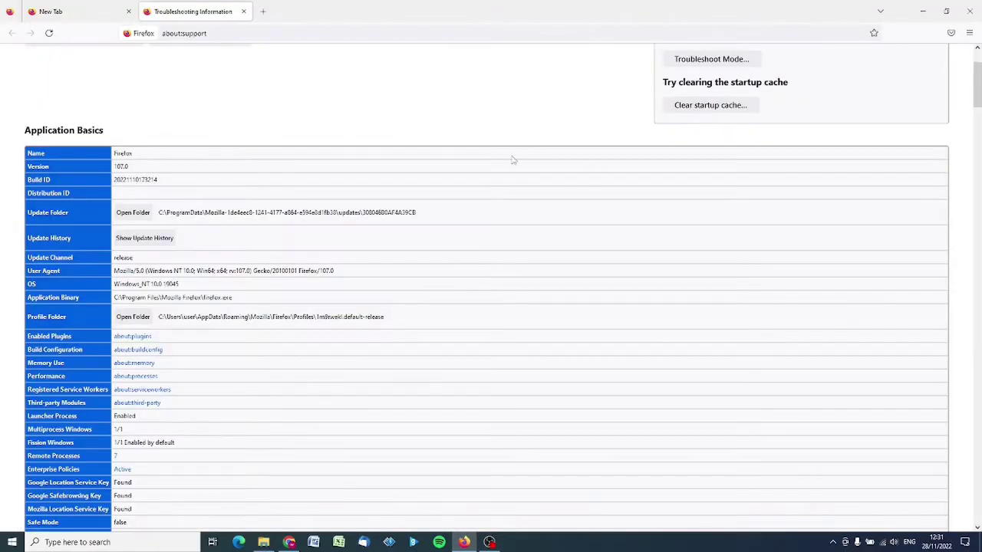
left_click(970, 11)
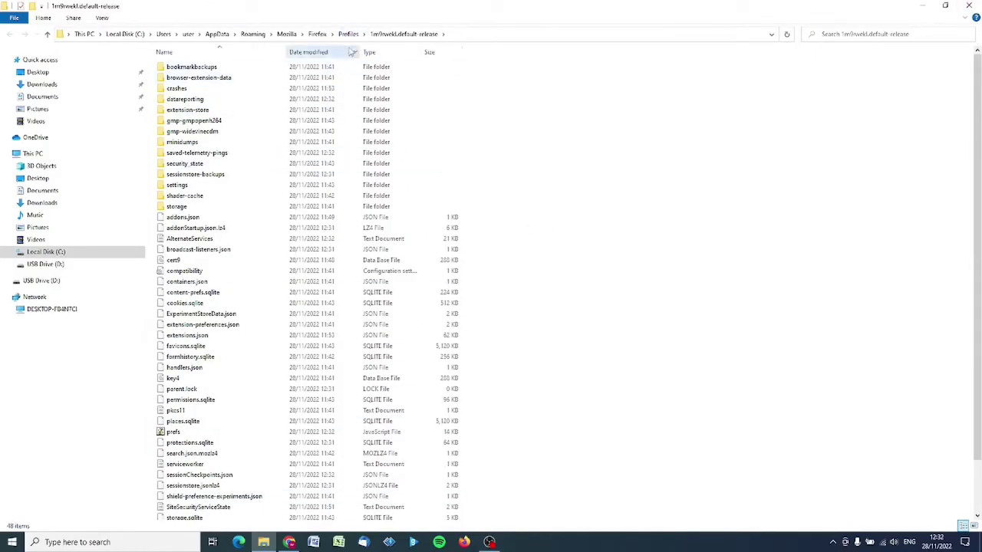
left_click(349, 35)
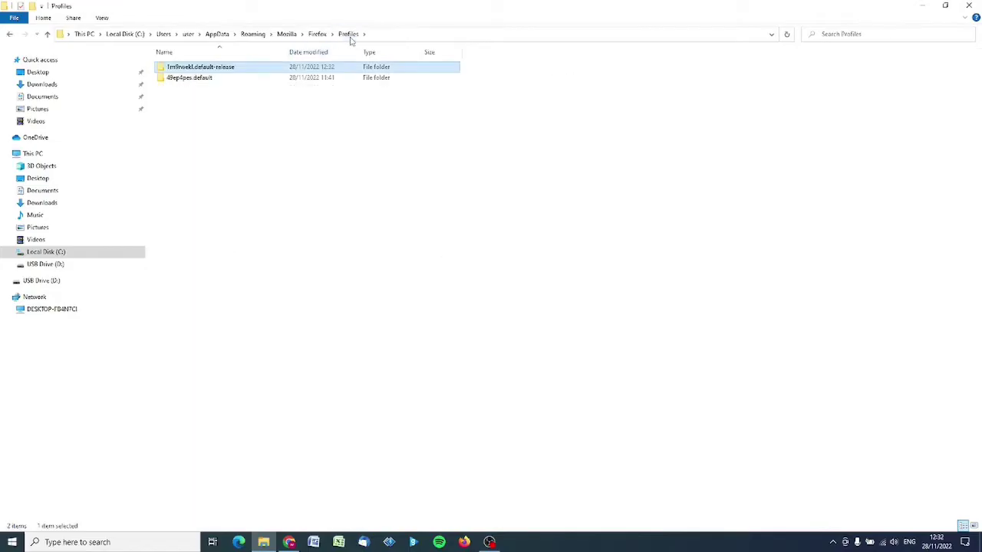
Step: Inspect the 49ep4pes.default and 1m9rwekl.default-release profile folders, returning to Profiles
left_click(189, 80)
double_click(189, 80)
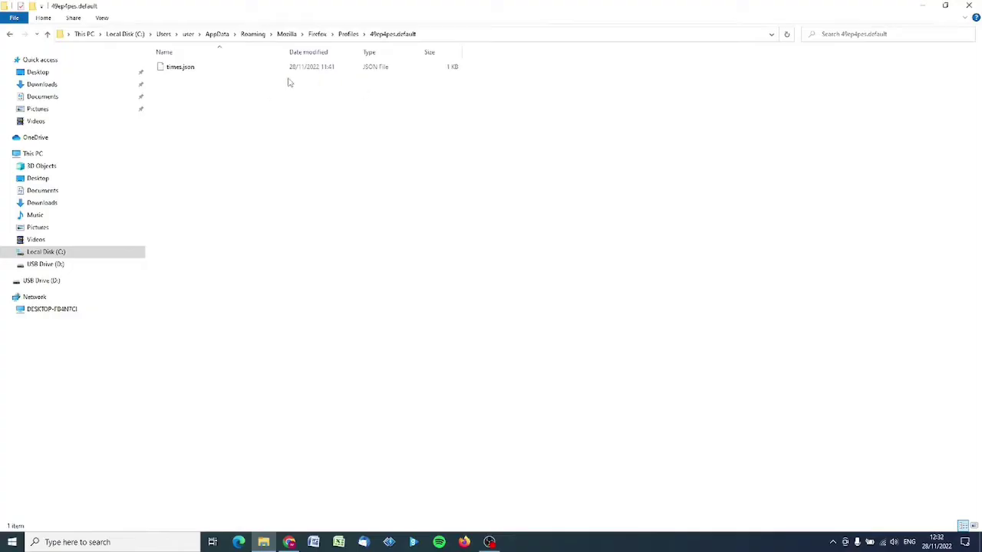
left_click(349, 34)
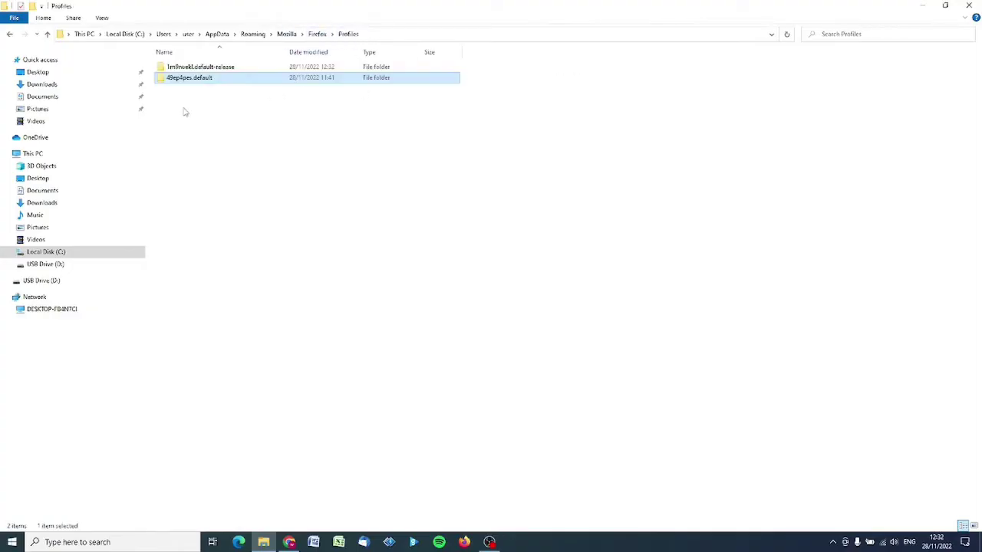
double_click(192, 67)
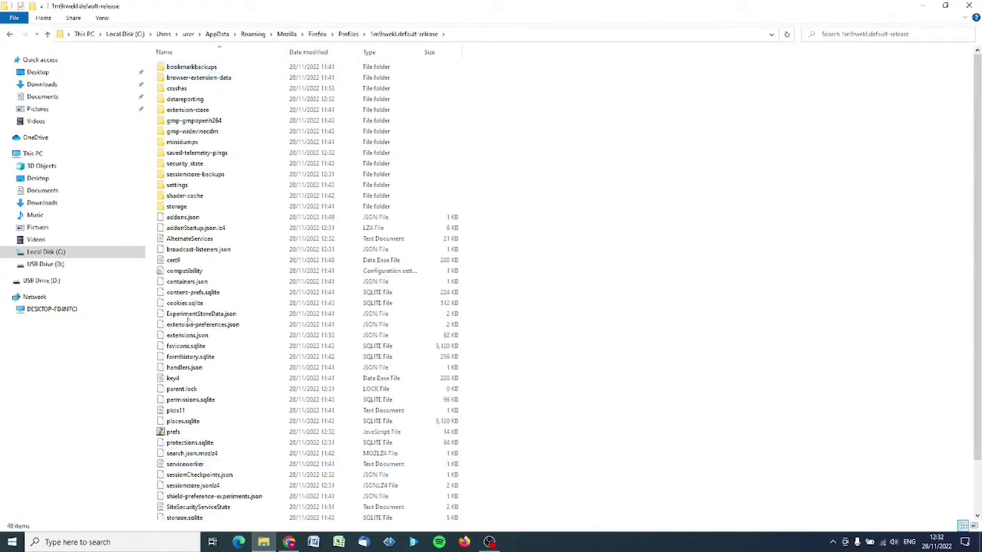
left_click(347, 34)
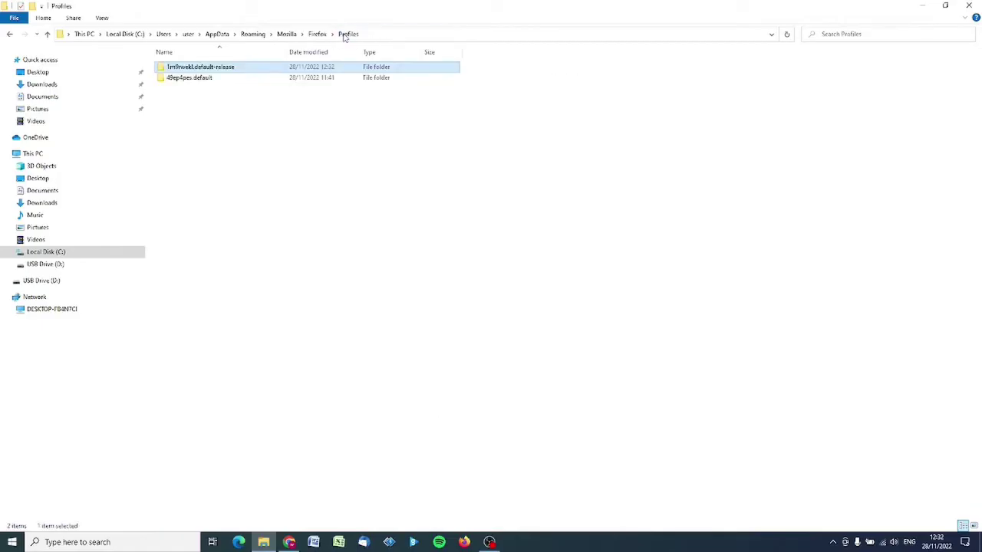
Step: Copy the 1m9rwekl.default-release folder onto USB Drive (D:), then close File Explorer
right_click(229, 69)
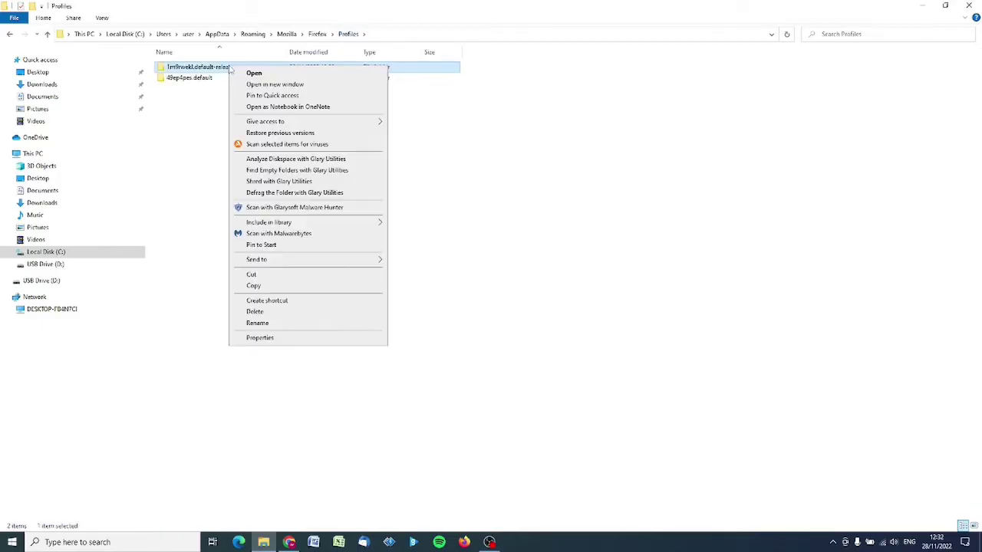
left_click(259, 286)
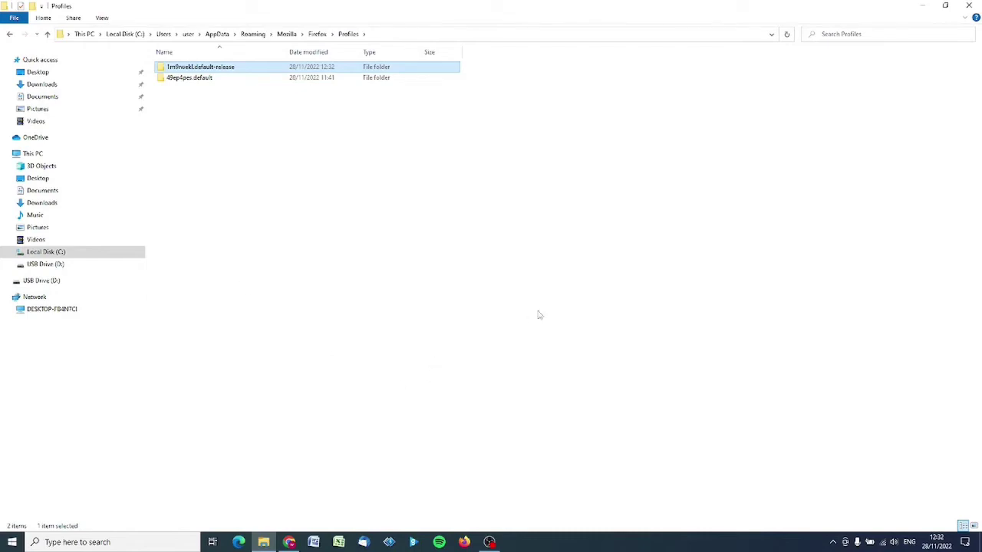
mouse_move(45, 264)
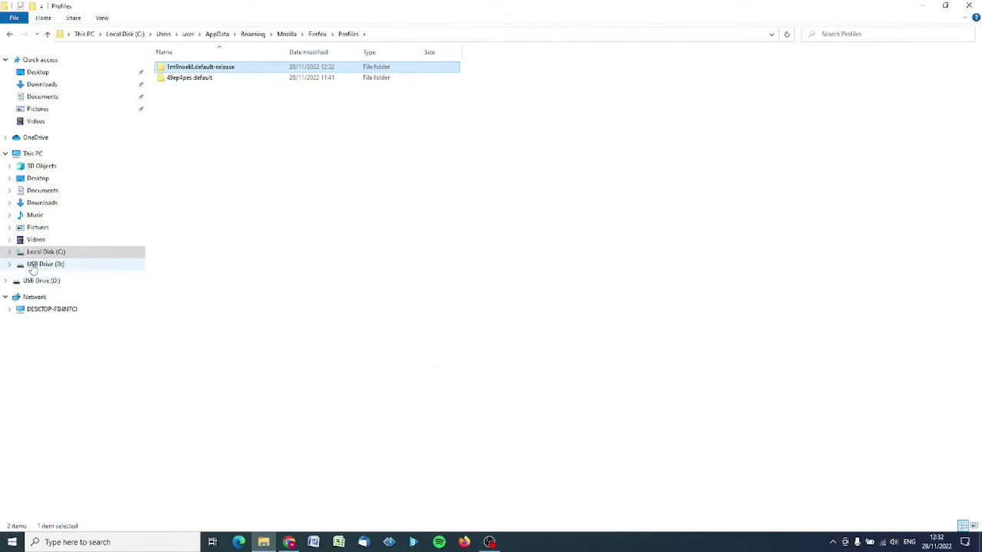
left_click(34, 266)
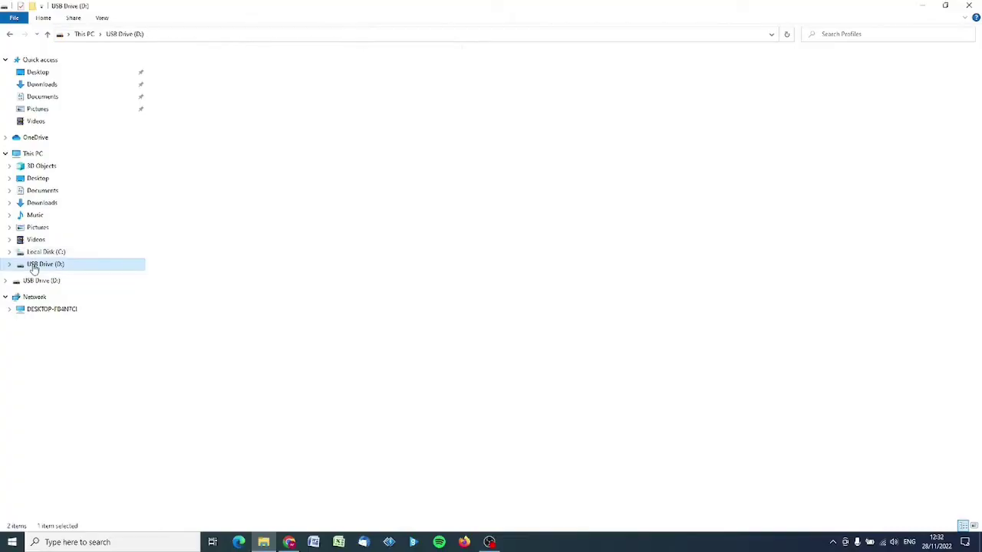
right_click(307, 226)
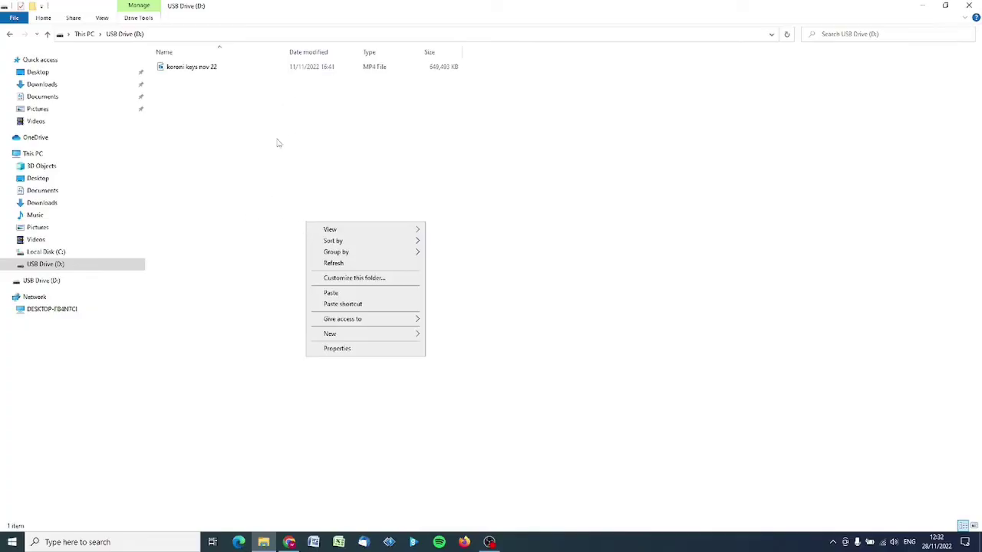
left_click(330, 295)
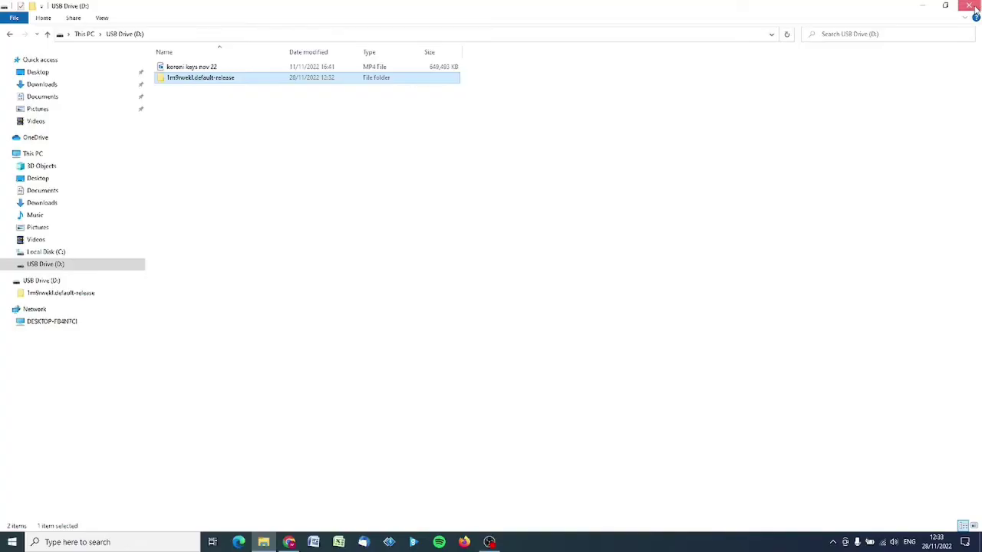
left_click(970, 6)
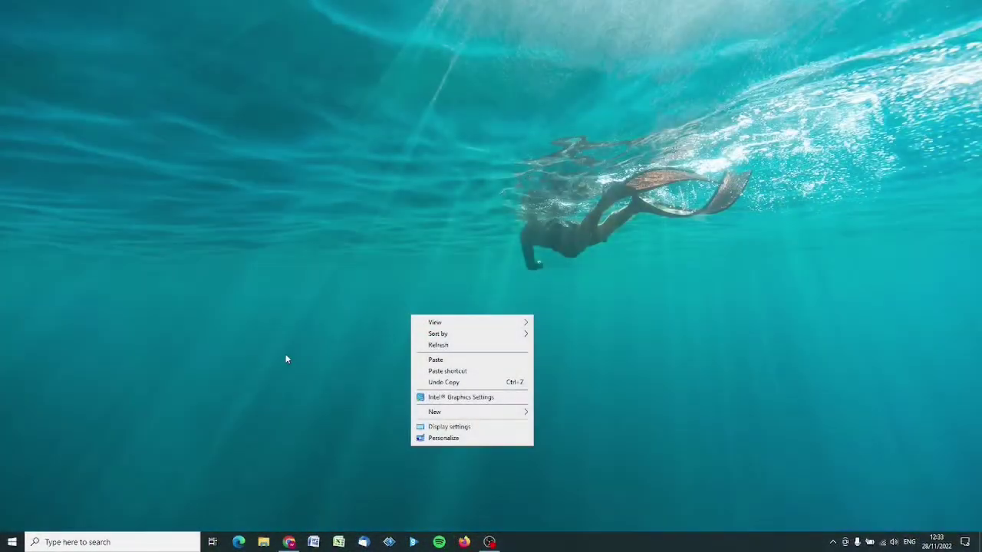
left_click(272, 356)
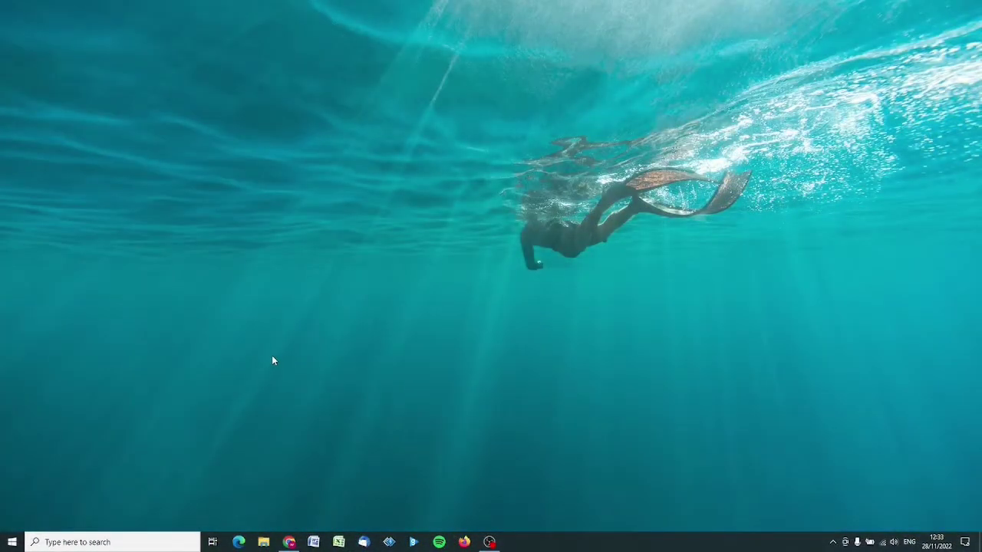
left_click(264, 542)
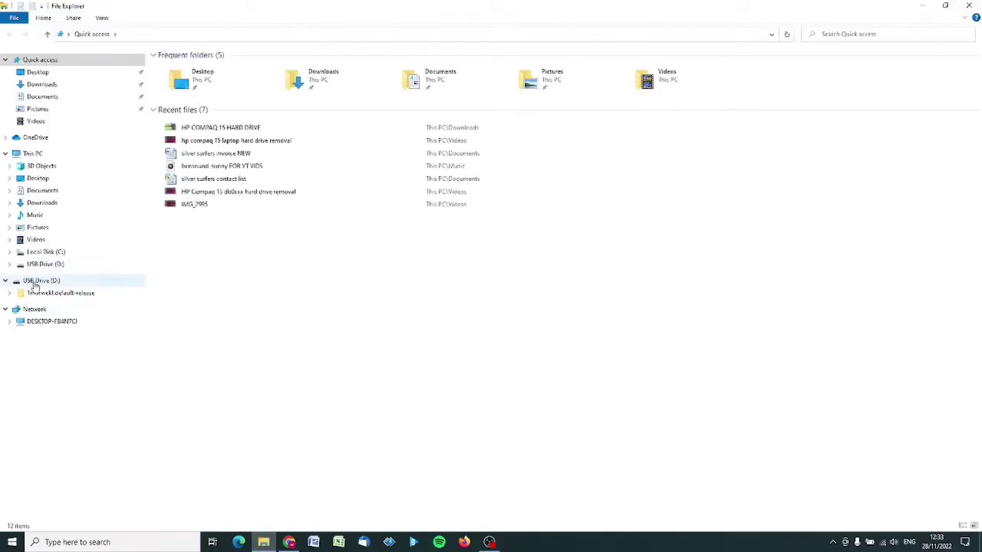
left_click(974, 4)
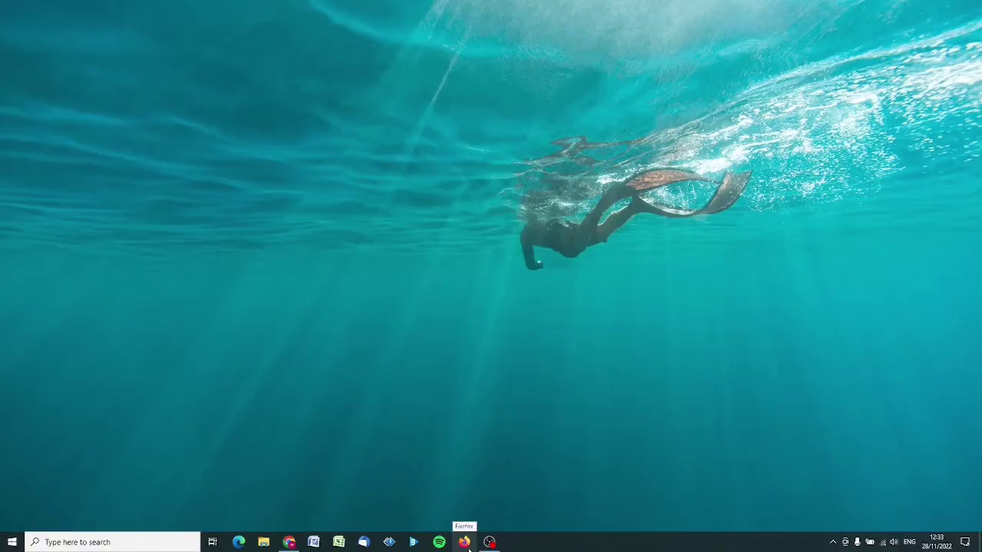
left_click(464, 542)
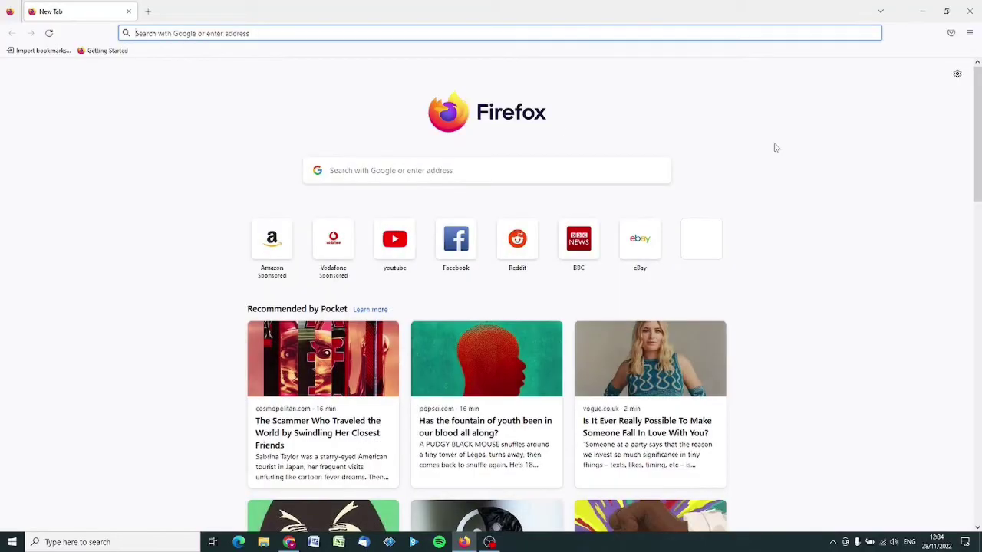
Step: Reach the troubleshooting page via Help, then close Firefox to reveal the 1m9rwekl.default-release folder
left_click(969, 34)
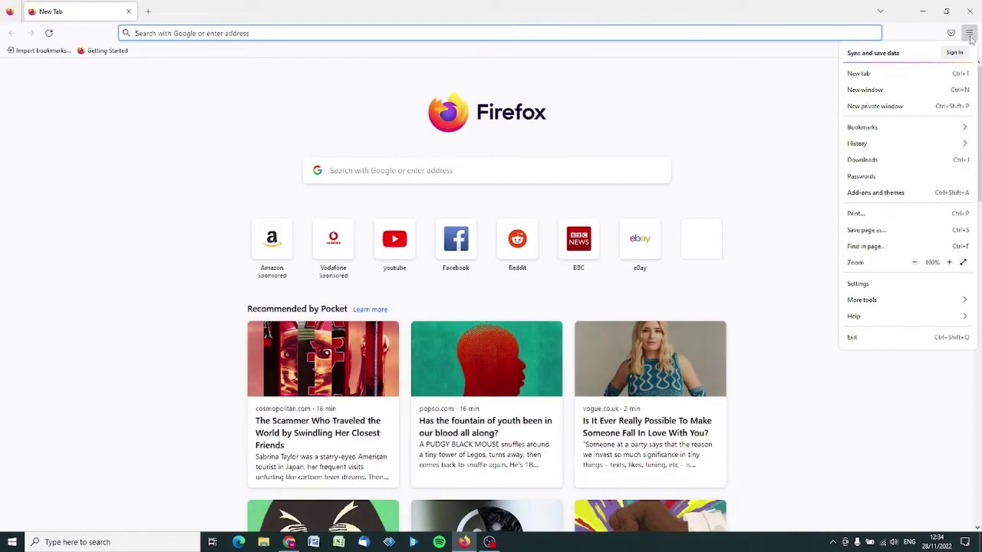
left_click(851, 316)
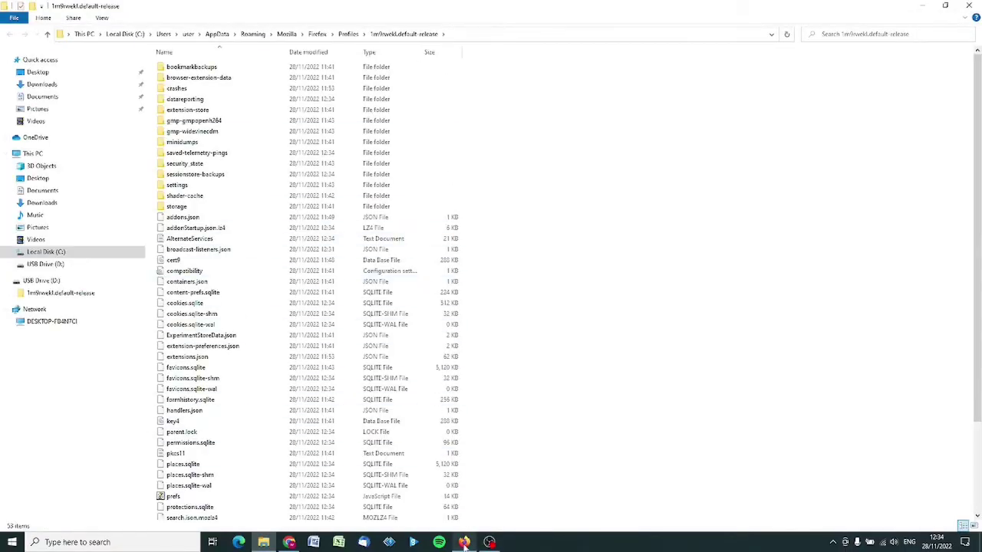
left_click(464, 542)
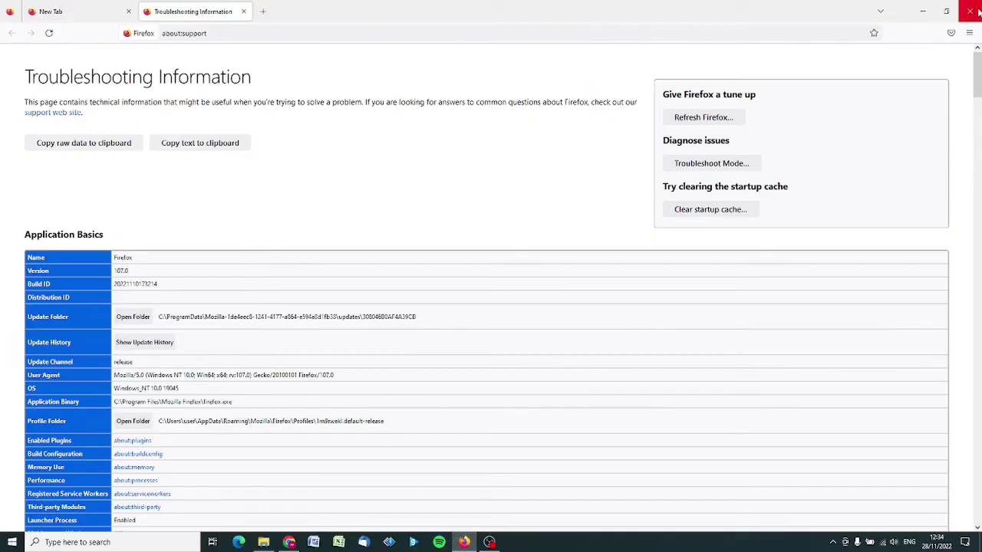
left_click(968, 10)
mouse_move(46, 269)
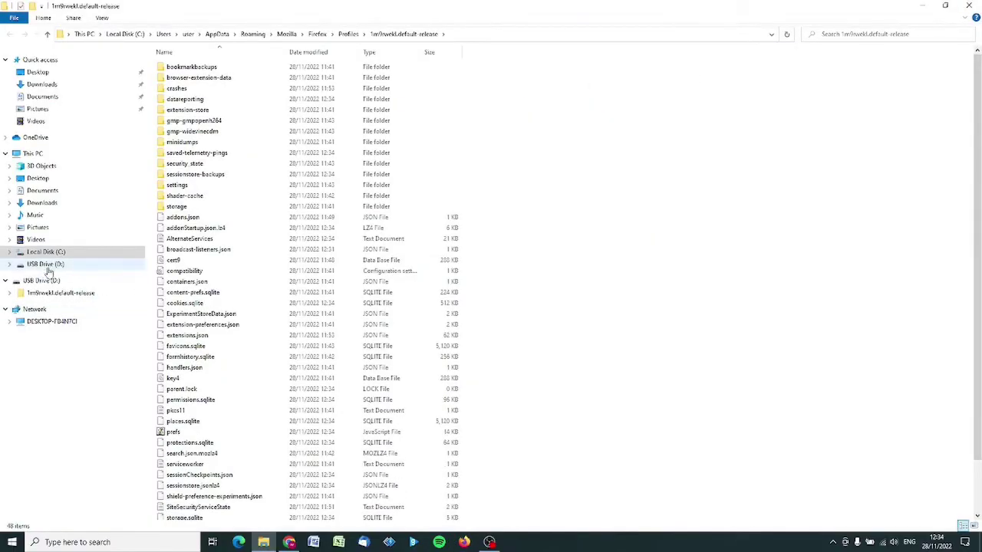
Step: Select and copy all 48 items in the USB drive's 1m9rwekl.default-release folder
left_click(61, 293)
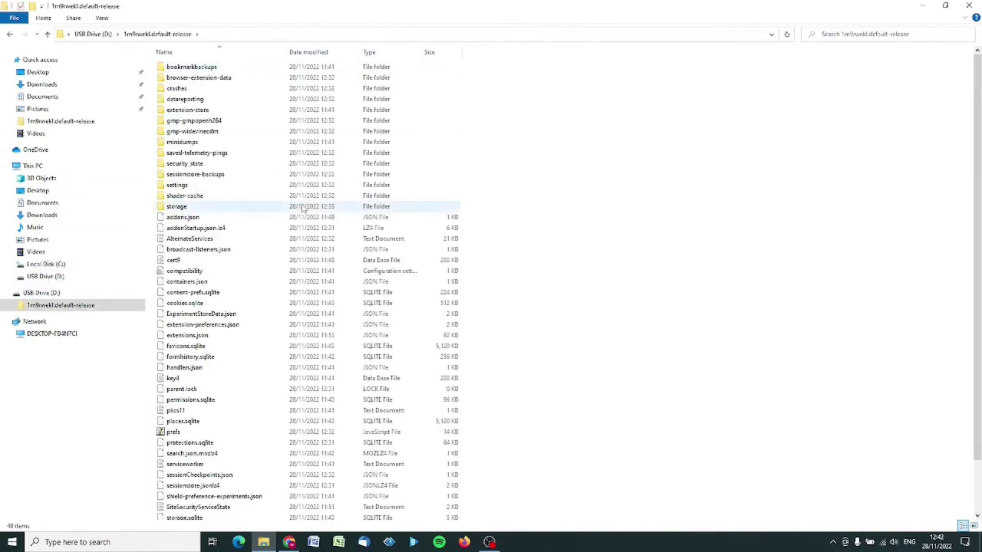
key("ctrl+a")
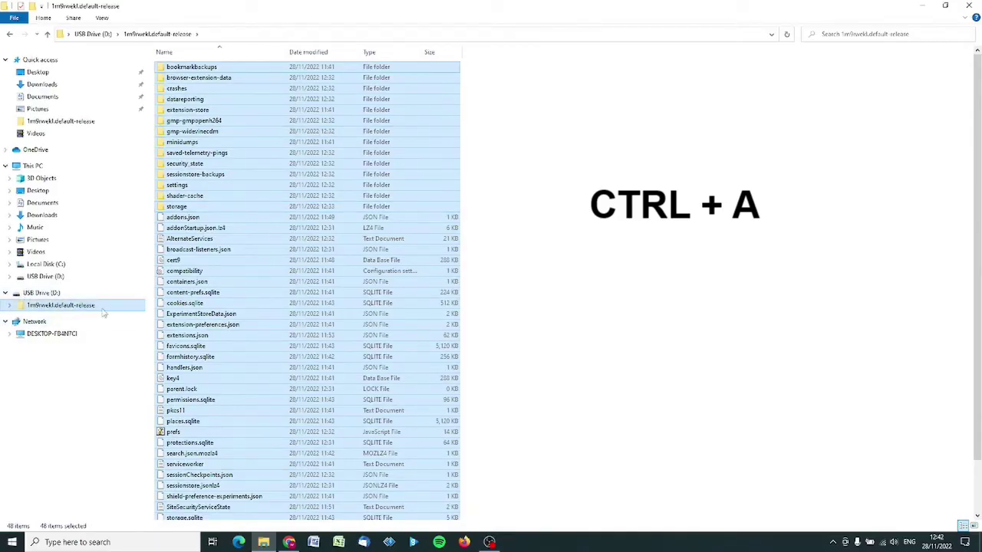
key("ctrl+c")
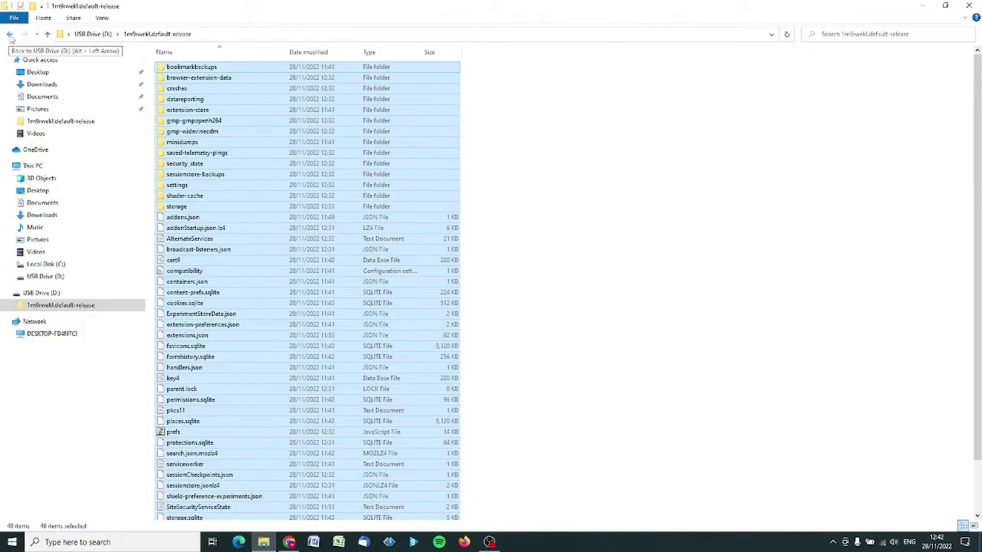
Step: Paste the USB profile files into the C: profile folder, replacing existing files, then close Explorer
left_click(10, 35)
left_click(10, 35)
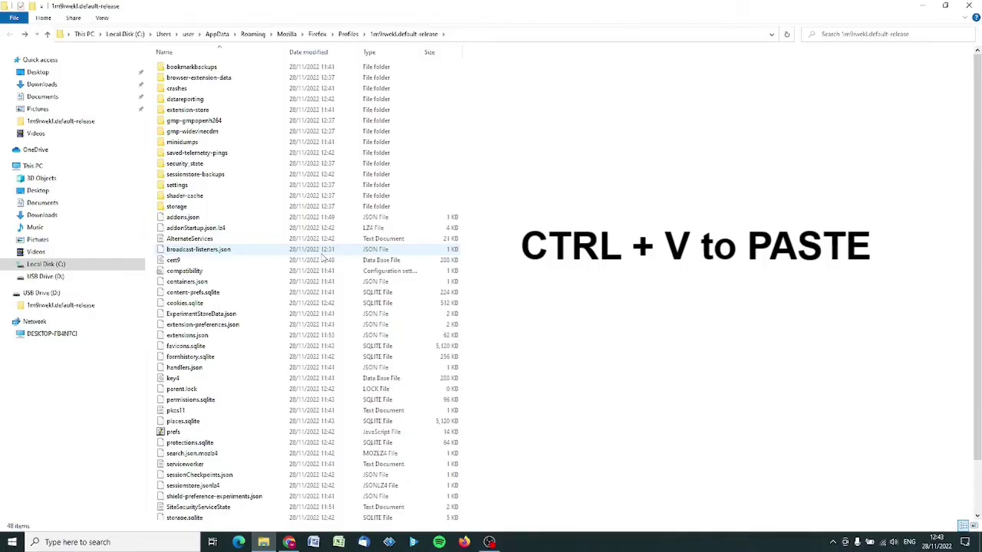
key("ctrl+v")
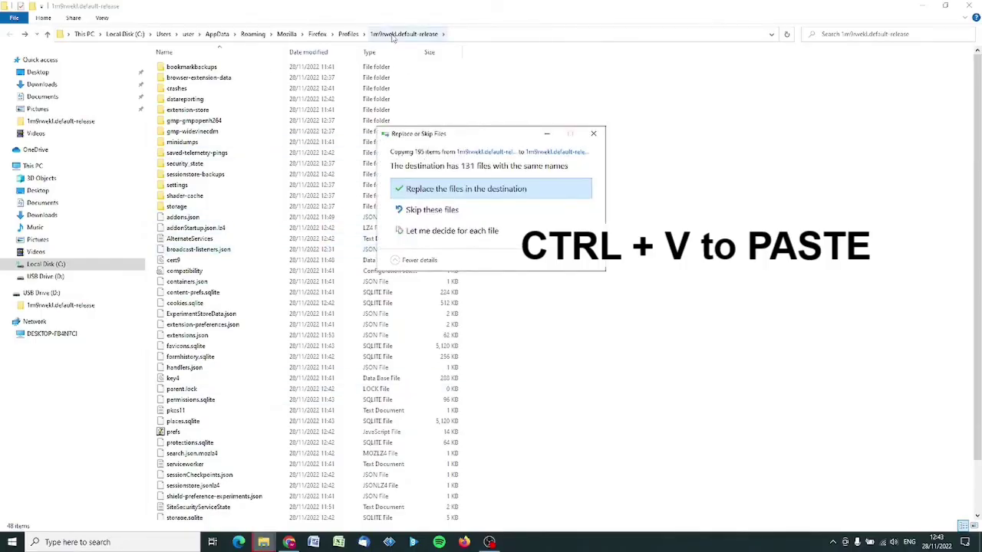
left_click(446, 196)
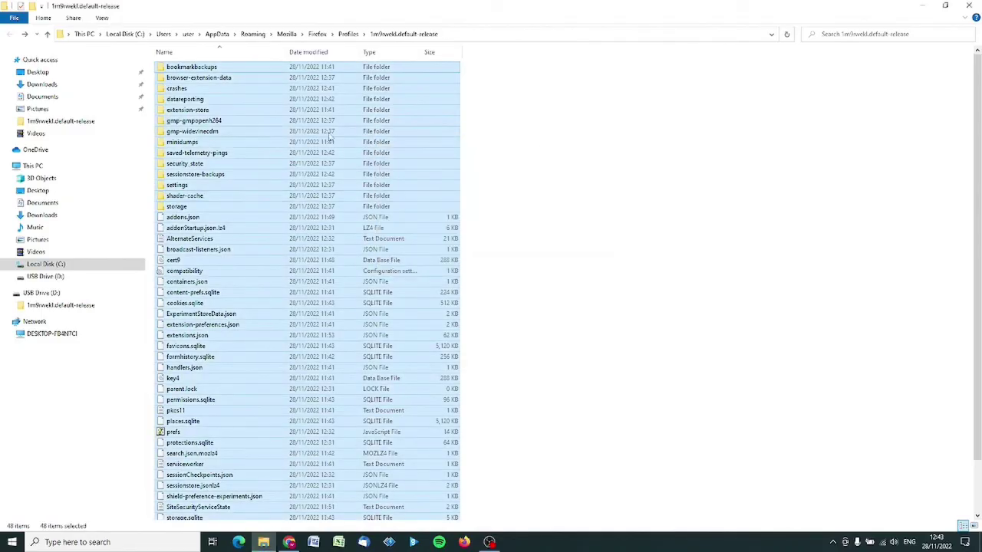
left_click(976, 6)
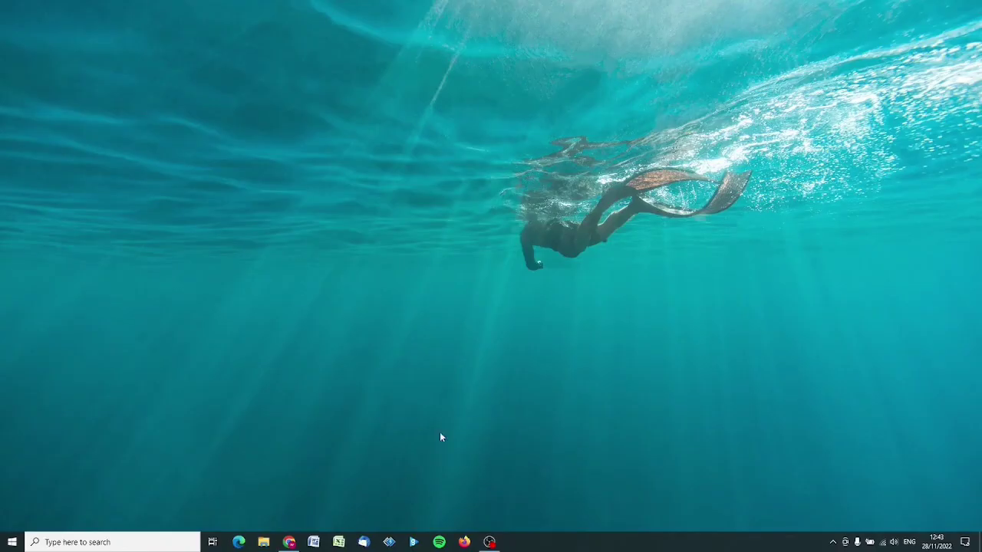
Step: Relaunch Firefox, dismiss the default-browser prompt, and display the restored browsing History
left_click(464, 542)
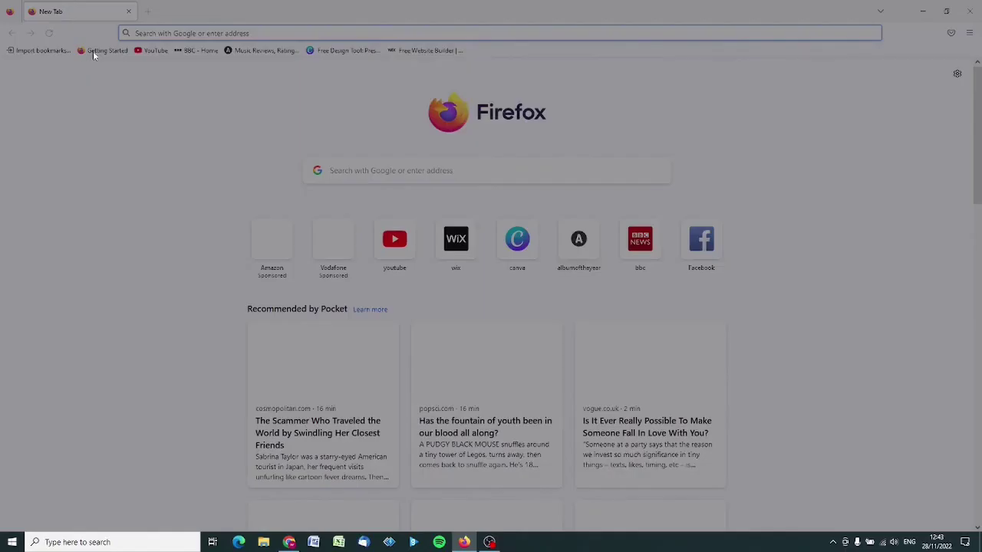
left_click(566, 123)
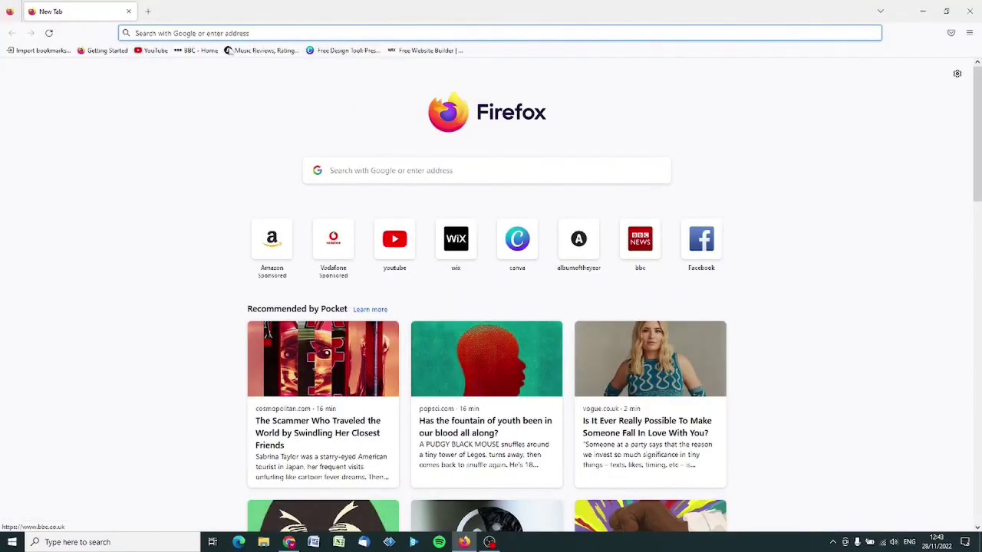
left_click(970, 33)
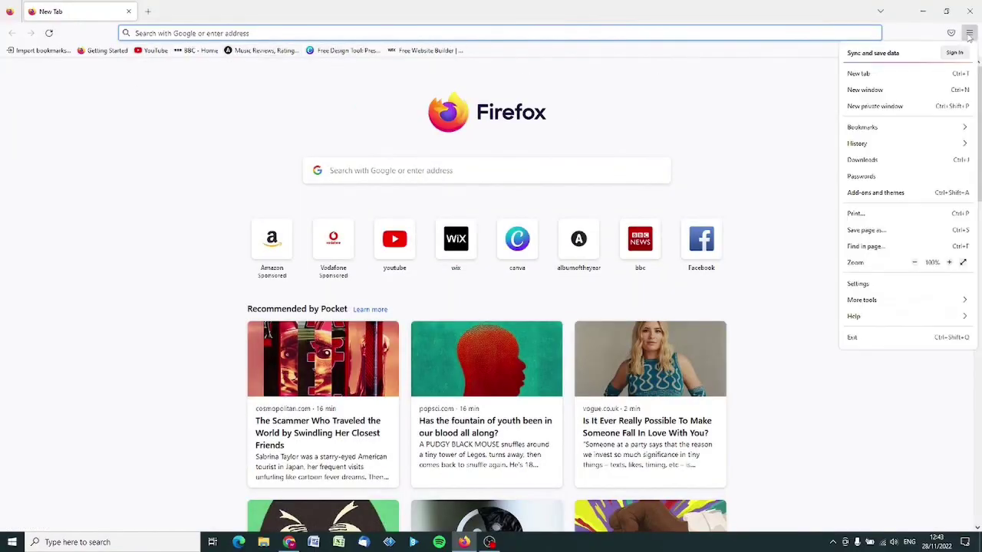
left_click(860, 143)
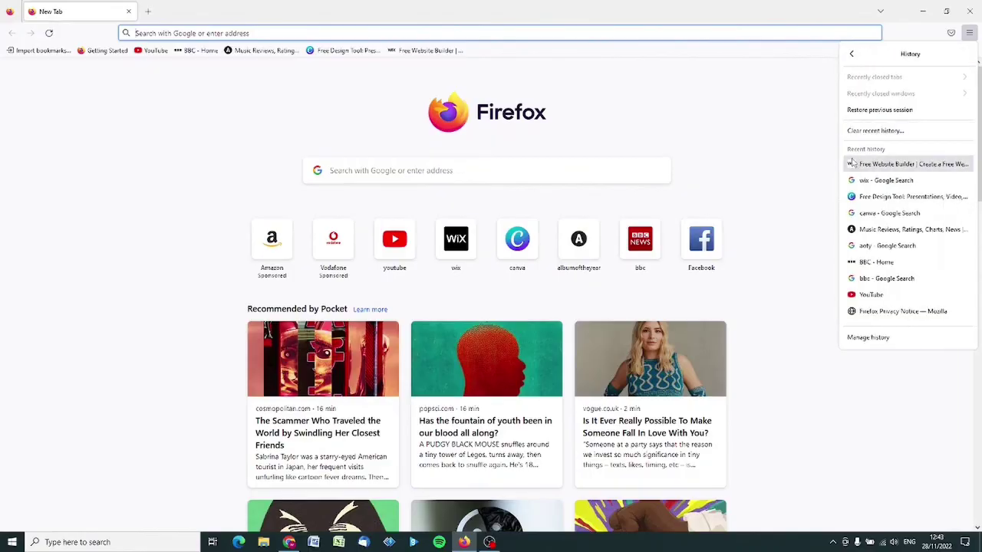